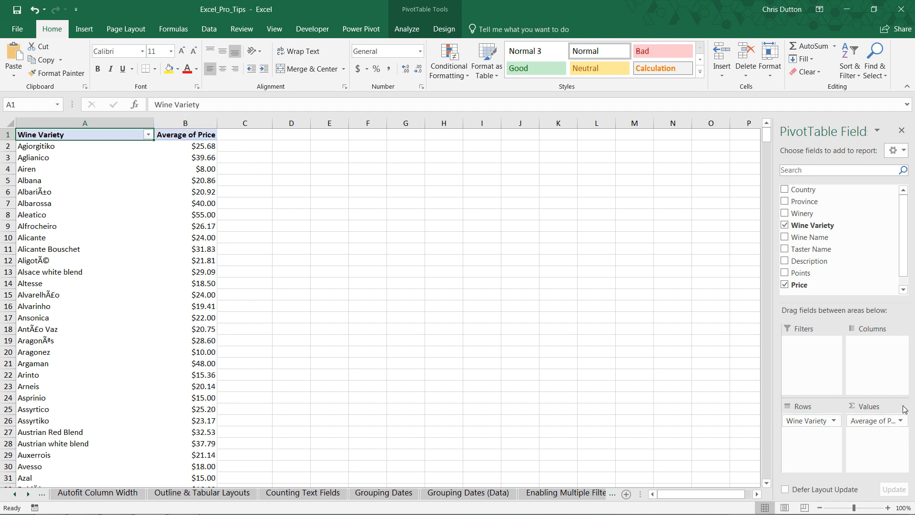
Examine the average prices by wine variety and highlight the Cabernet Sauvignon varieties from Cabernet Sauvignon to Cabernet Sauvignon-Tempranillo.
mouse_move(189, 211)
mouse_move(190, 233)
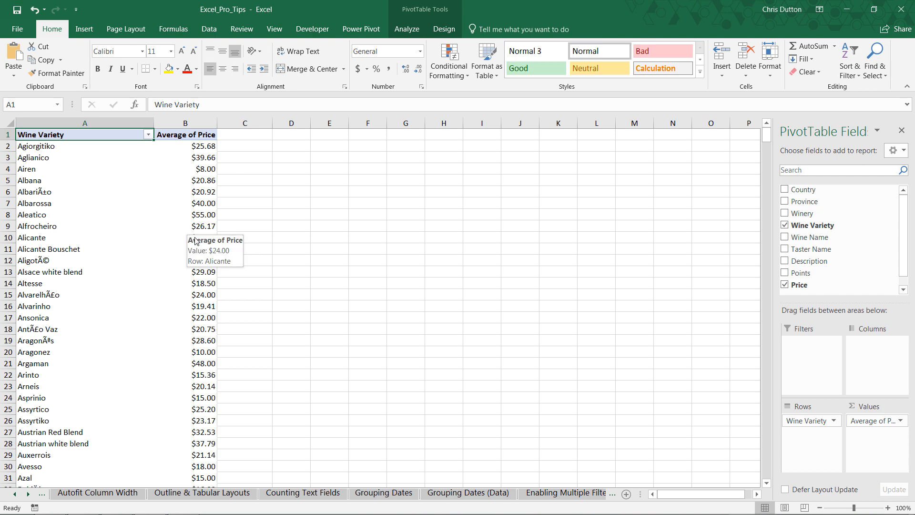
scroll(110, 276, down, 4)
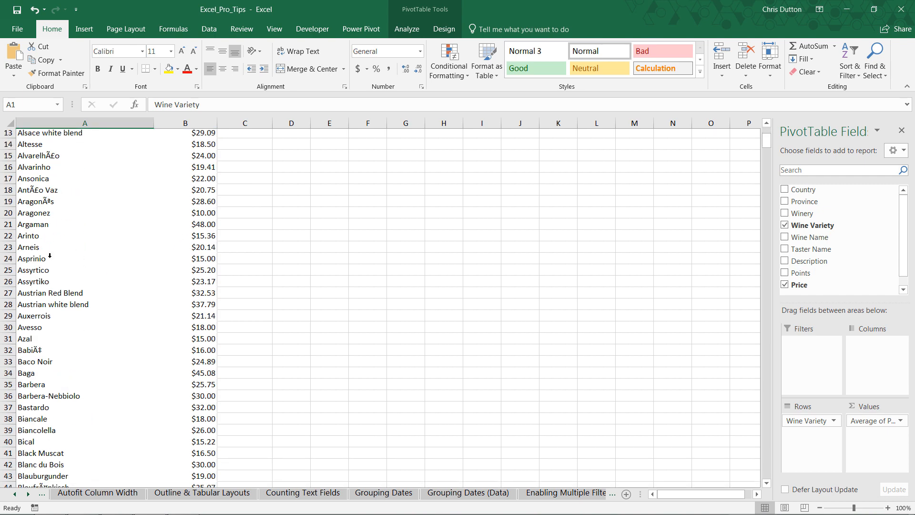
scroll(50, 256, down, 16)
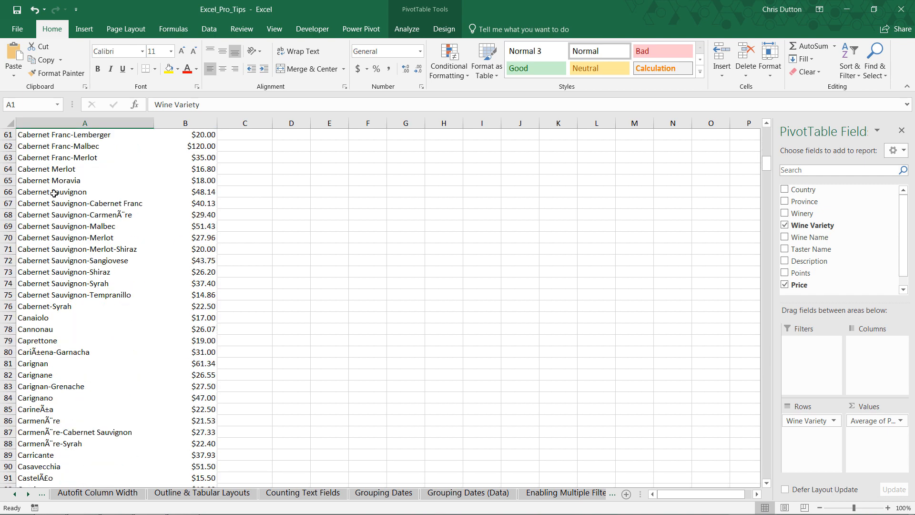
click(53, 192)
shift+click(57, 291)
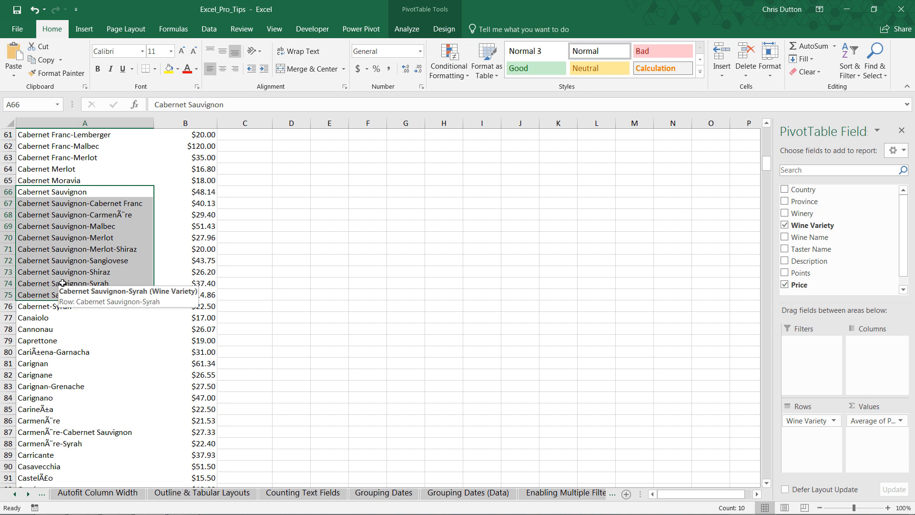
scroll(115, 195, up, 2)
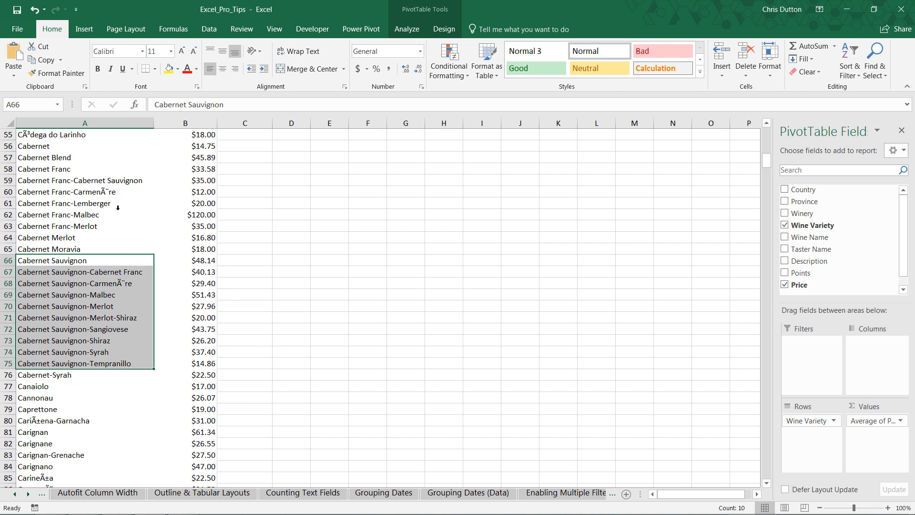
scroll(116, 200, up, 1)
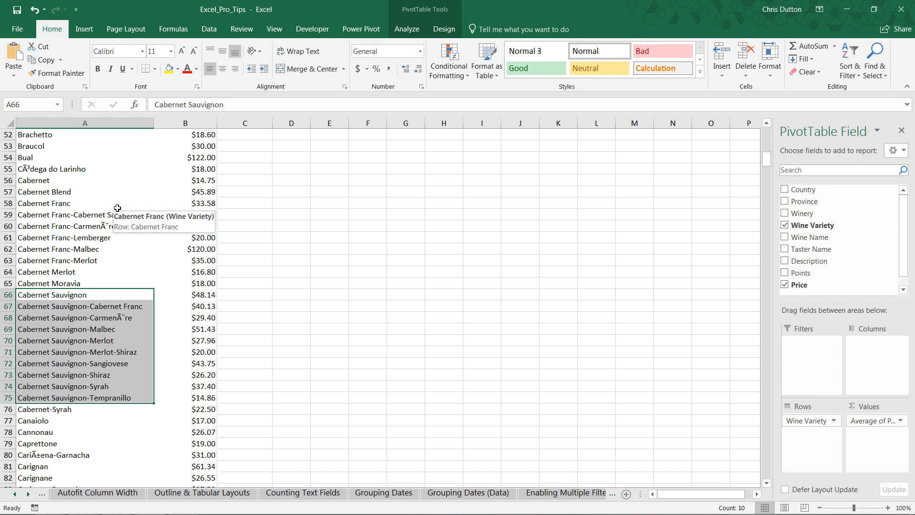
scroll(118, 208, up, 16)
scroll(118, 208, up, 1)
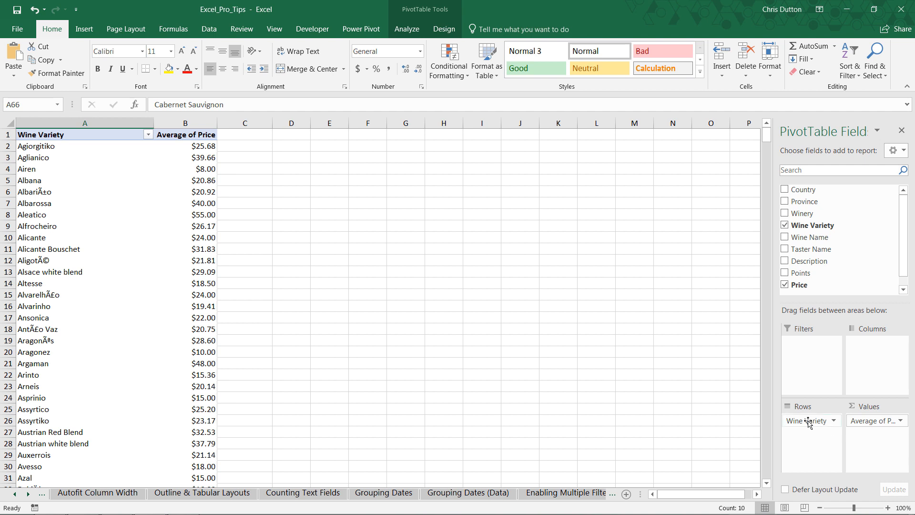
Remove Wine Variety from the pivot table's rows, move Price from values to rows, and review the individual prices.
drag(810, 419, 815, 258)
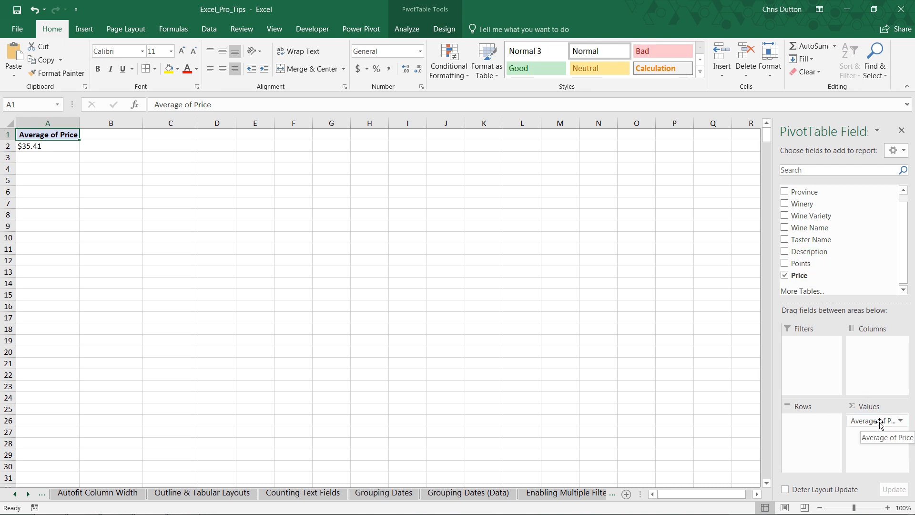
drag(880, 423, 829, 433)
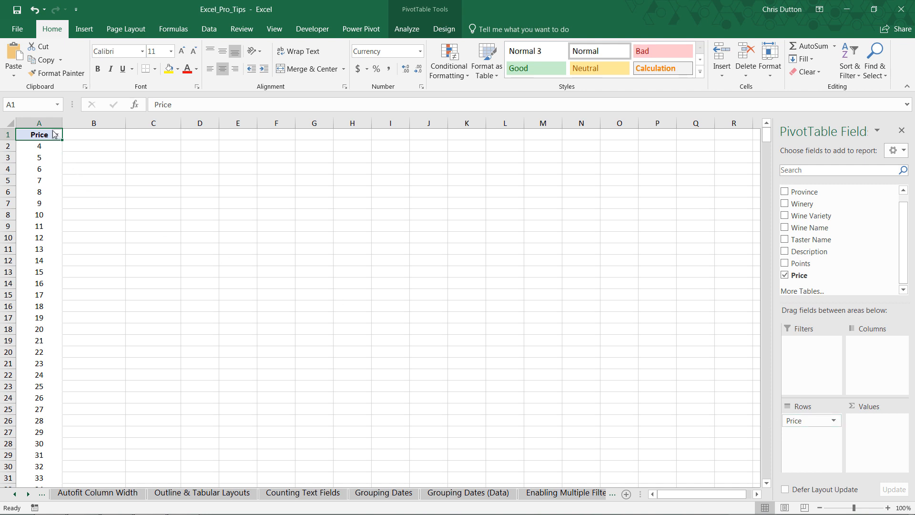
scroll(40, 185, down, 9)
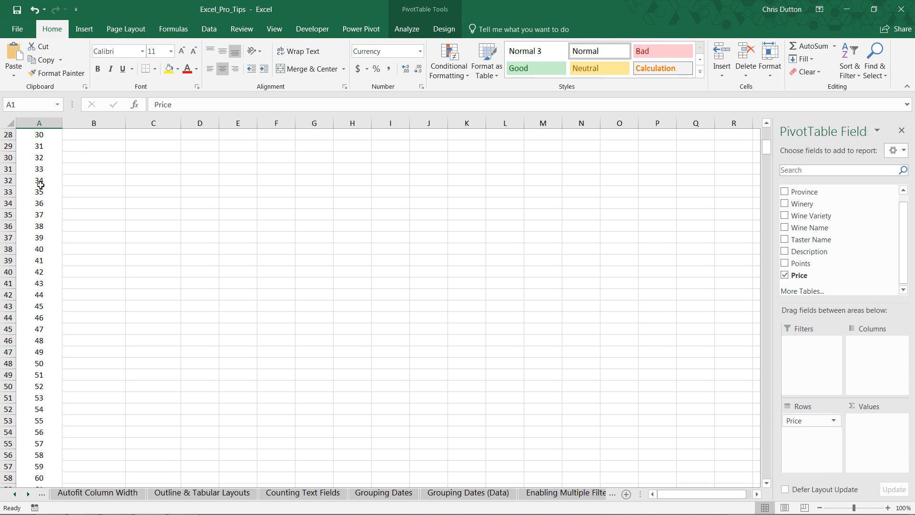
scroll(40, 185, down, 20)
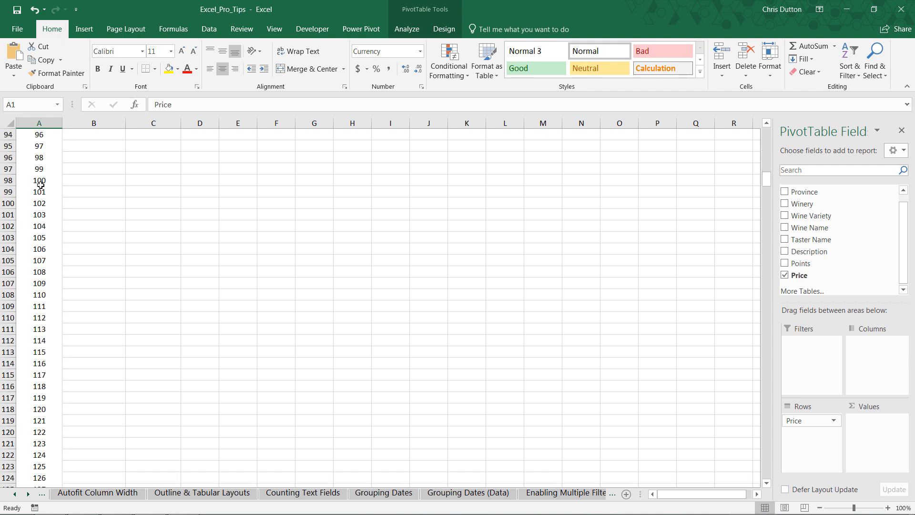
scroll(40, 185, down, 20)
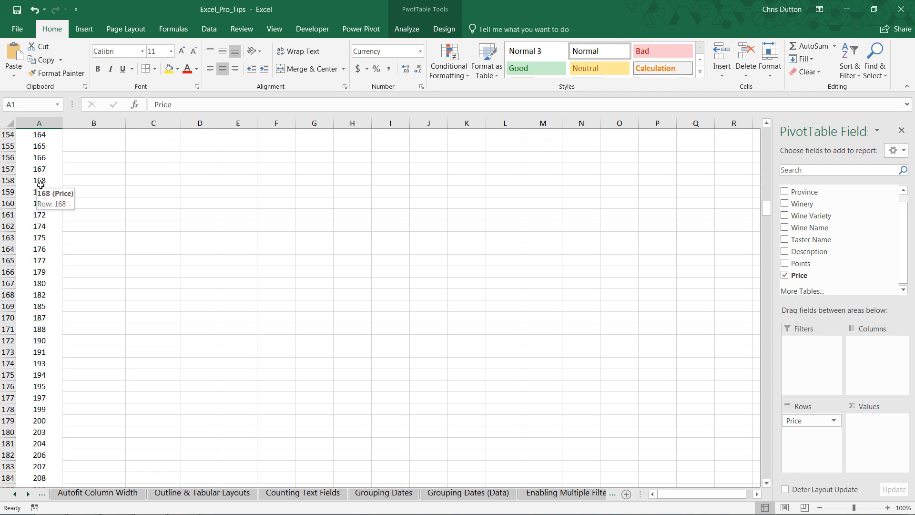
scroll(40, 185, up, 20)
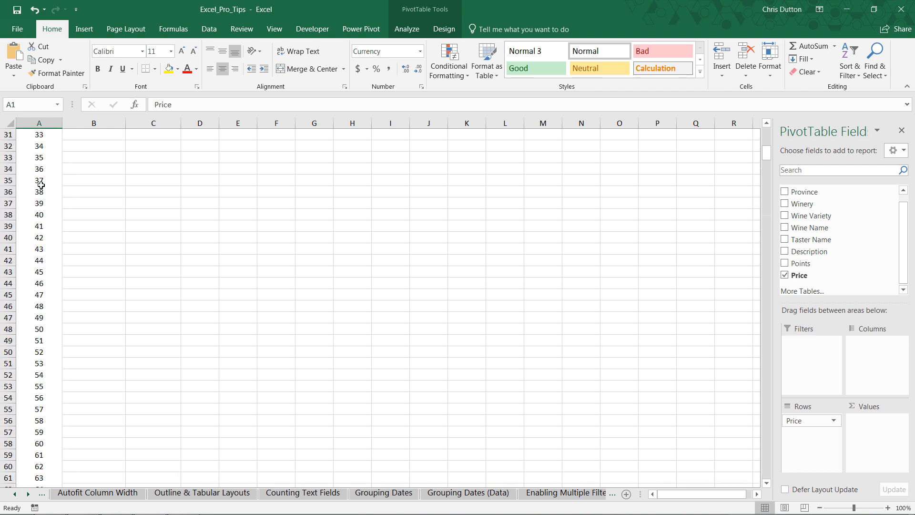
scroll(41, 184, up, 10)
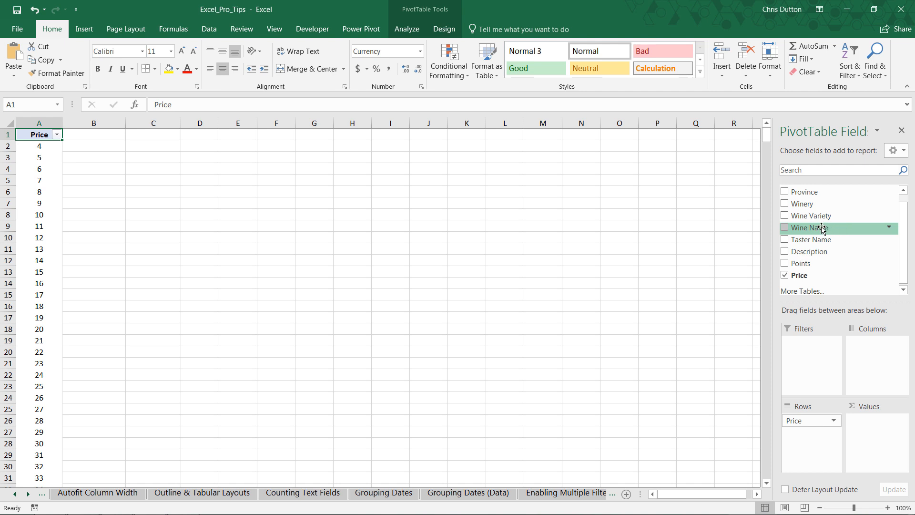
Add Wine Name to the pivot table's values as a count and look through the counts per price.
drag(822, 228, 870, 431)
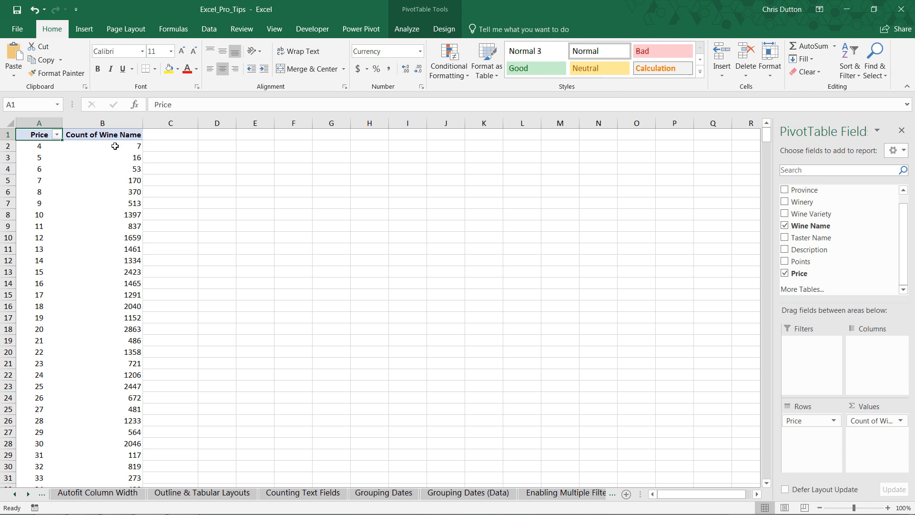
mouse_move(114, 144)
mouse_move(42, 144)
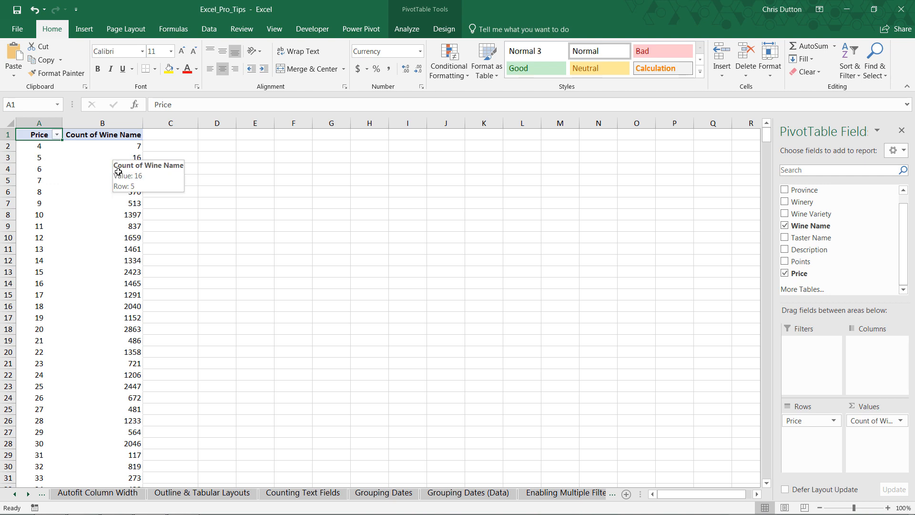
scroll(110, 225, down, 7)
scroll(110, 226, down, 2)
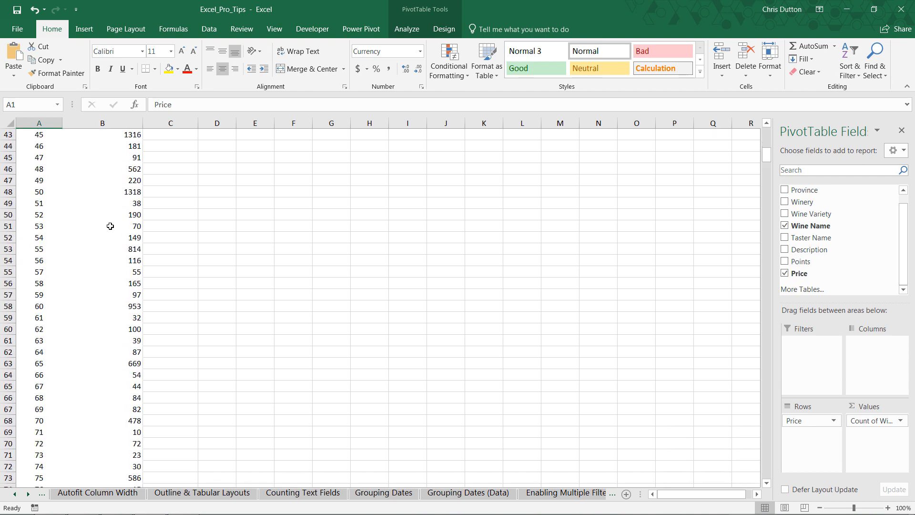
scroll(110, 226, up, 9)
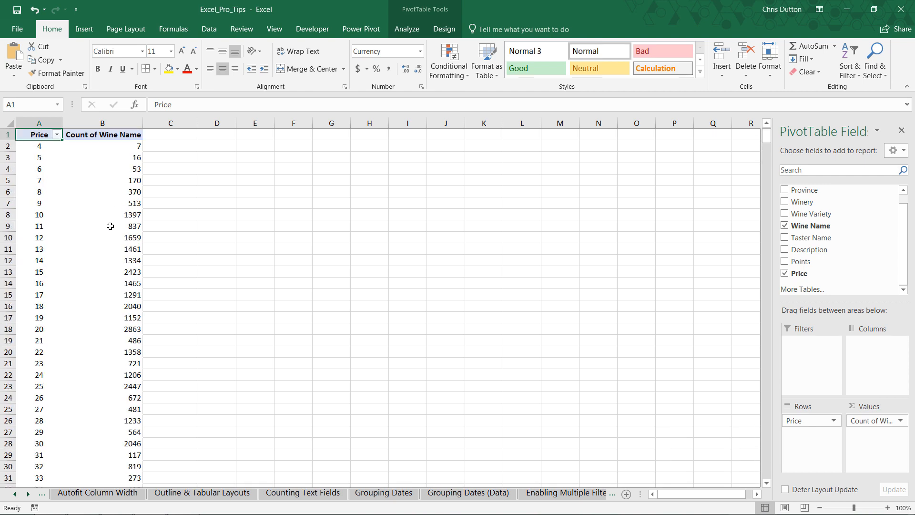
Group the Price row values starting at 0 and ending at 1000, in intervals of 100.
mouse_move(110, 226)
right_click(42, 186)
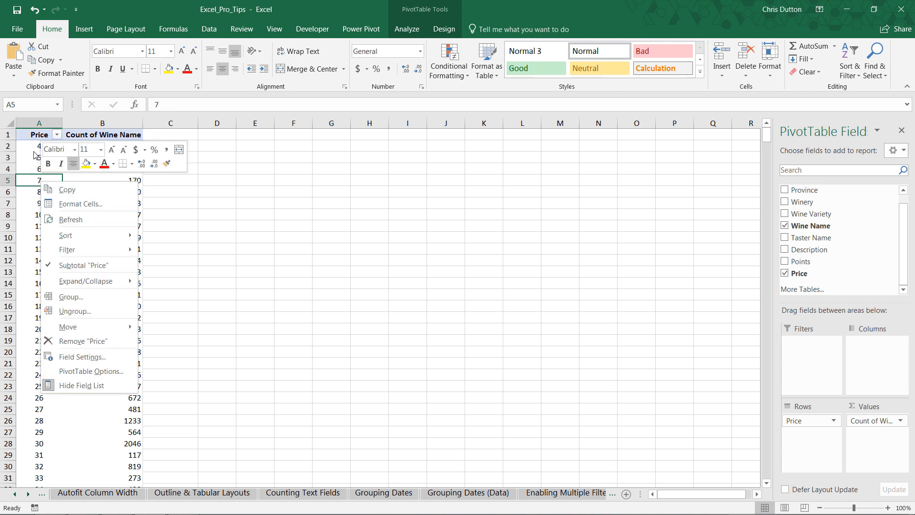
click(72, 297)
drag(59, 246, 263, 167)
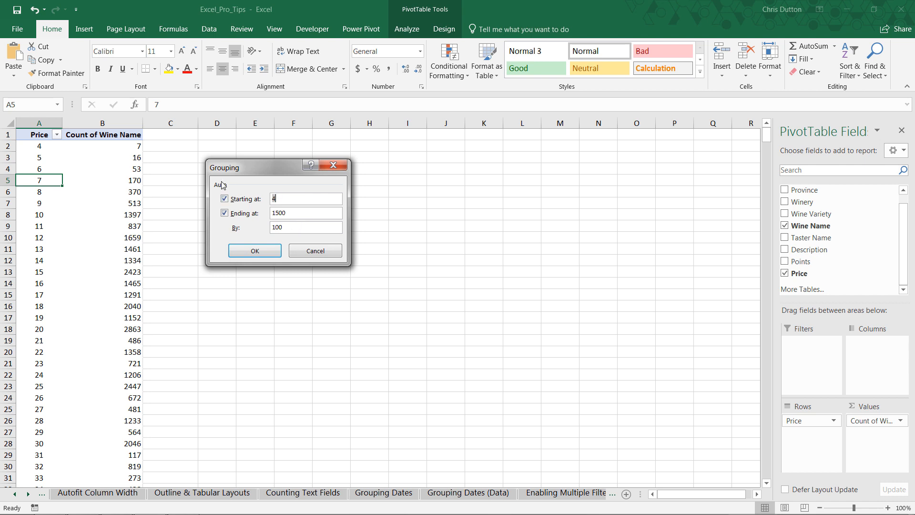
click(287, 198)
key(BackSpace)
text(0)
double_click(276, 213)
text(100)
click(246, 250)
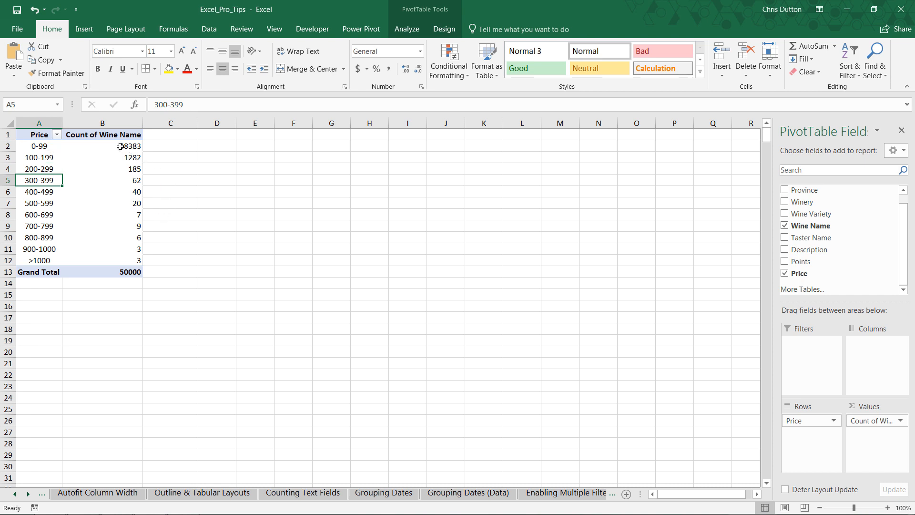
Examine how the wine name counts are distributed across the price groups from 0-99 to >1000.
drag(119, 146, 125, 264)
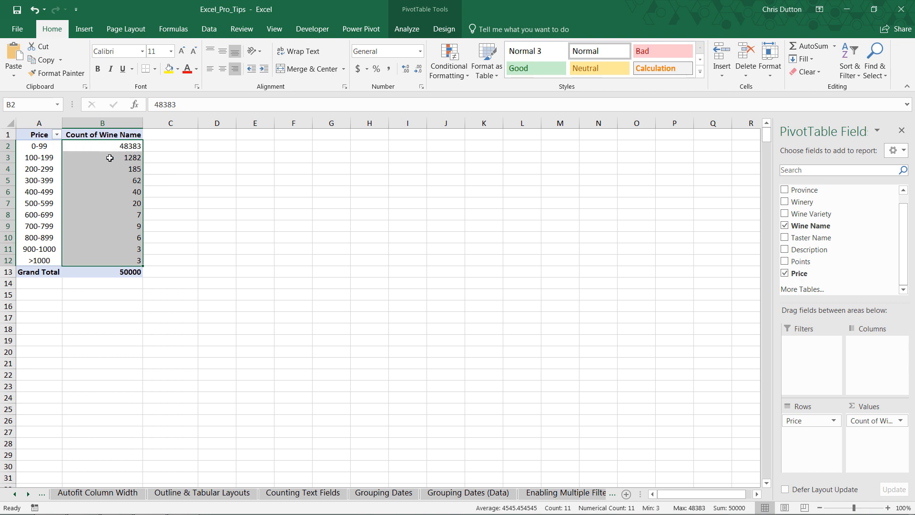
click(85, 157)
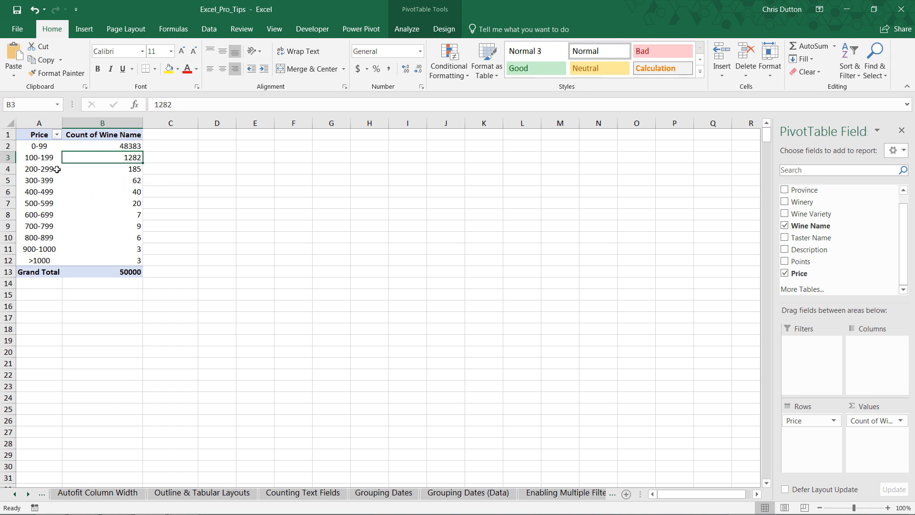
drag(119, 145, 118, 260)
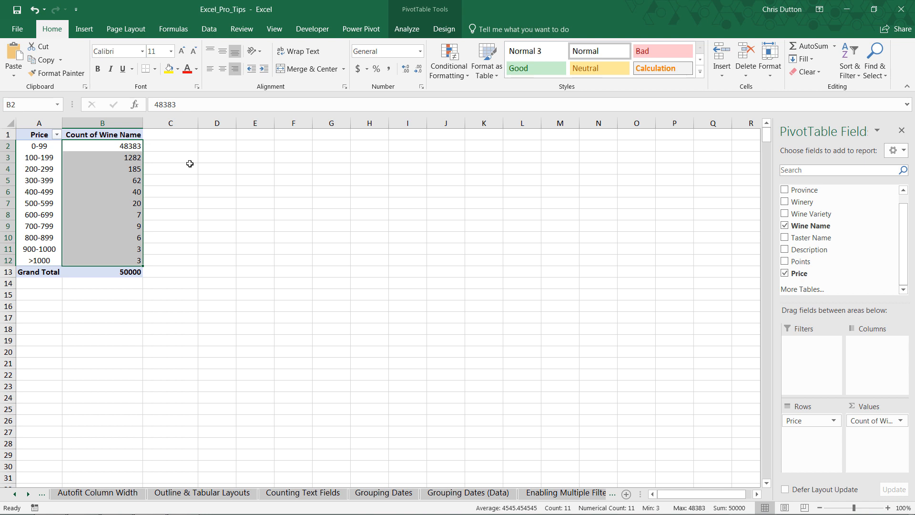
click(32, 149)
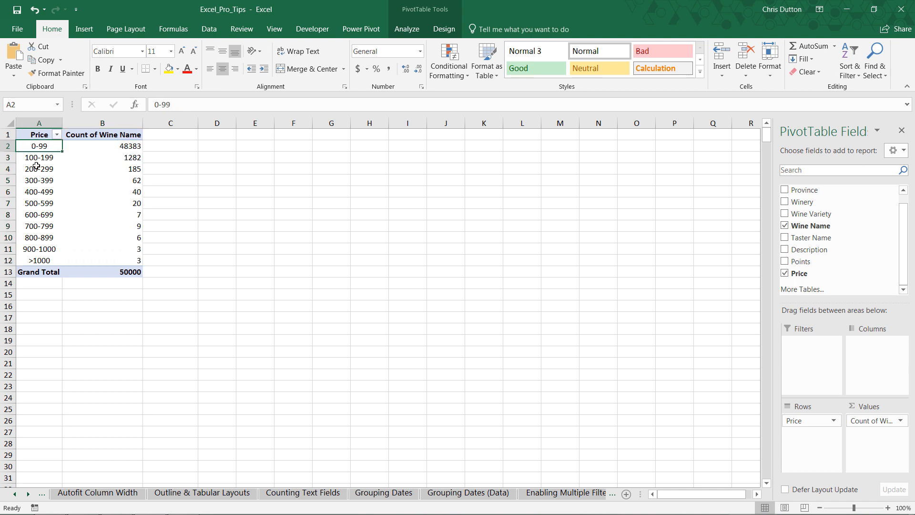